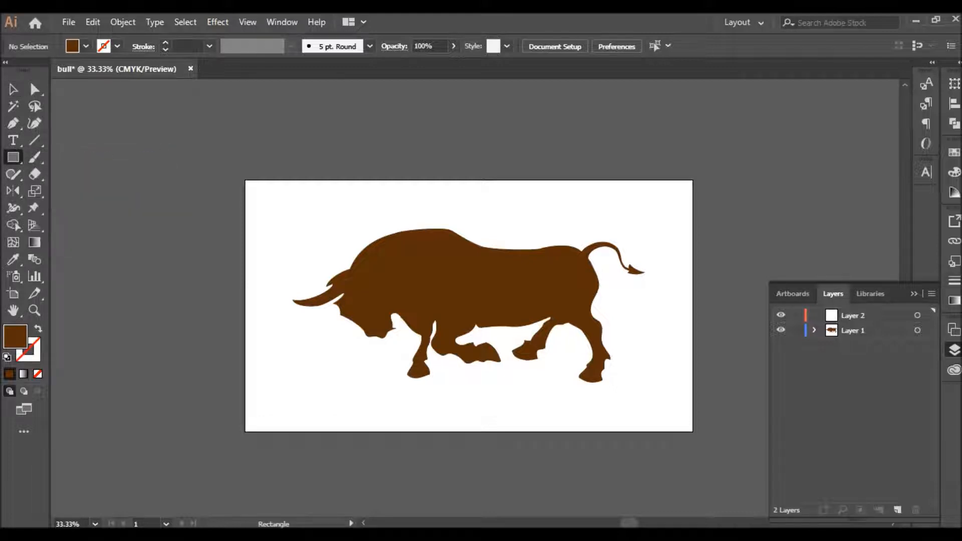
Step: Draw a tall, narrow black-filled rectangle over the tip of the bull's horns, extending above and below the bull
left_click(86, 46)
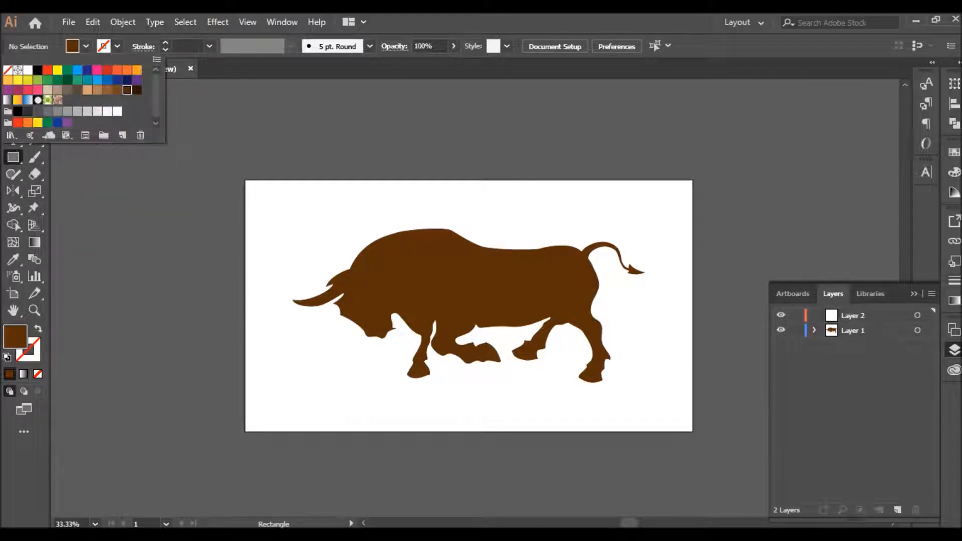
left_click(38, 69)
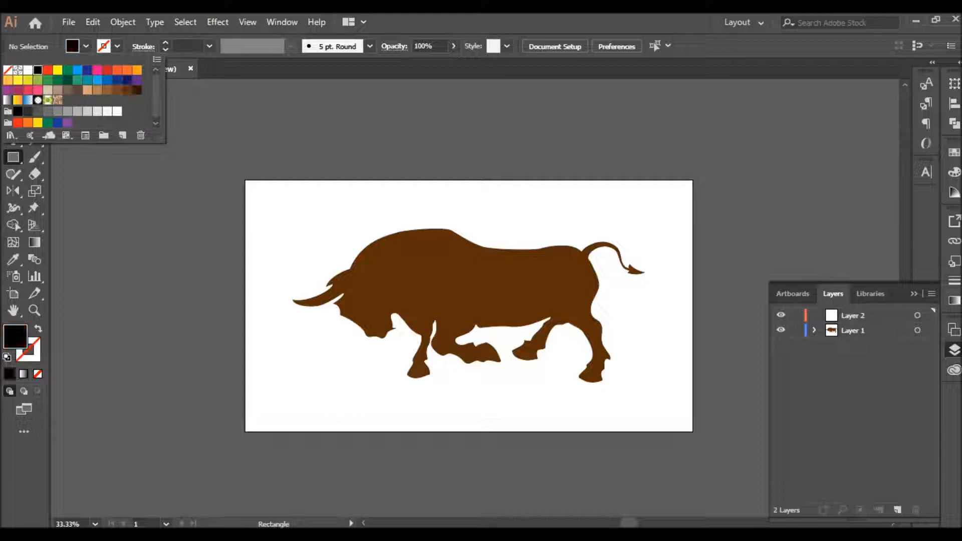
key("Escape")
left_click_drag(292, 204, 302, 405)
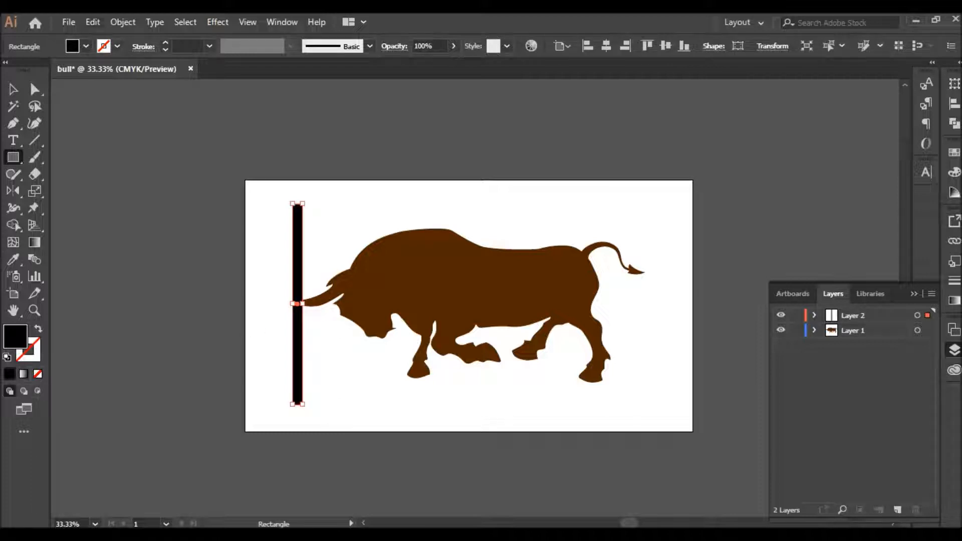
Step: Duplicate the black bar in front of itself and move the copy horizontally to the tip of the bull's tail
left_click(93, 22)
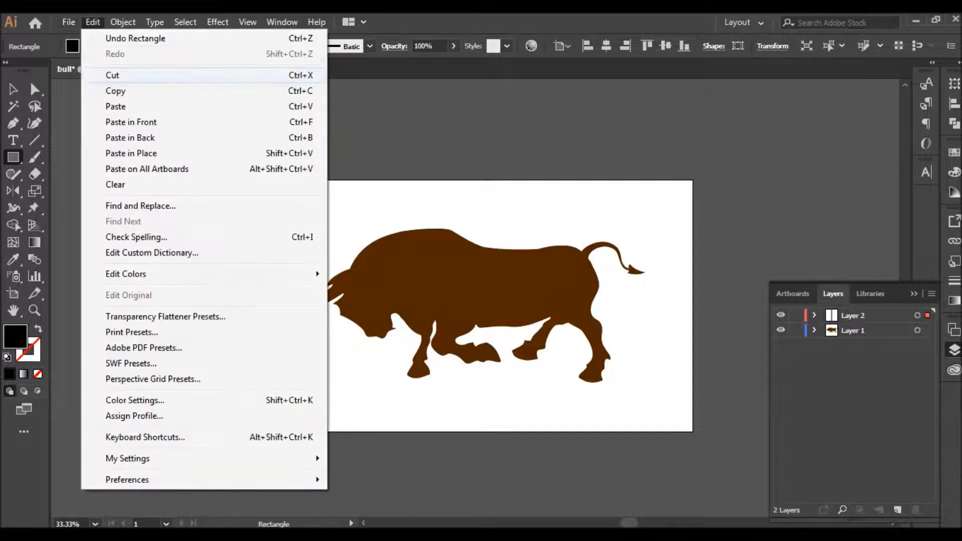
left_click(115, 90)
left_click(92, 22)
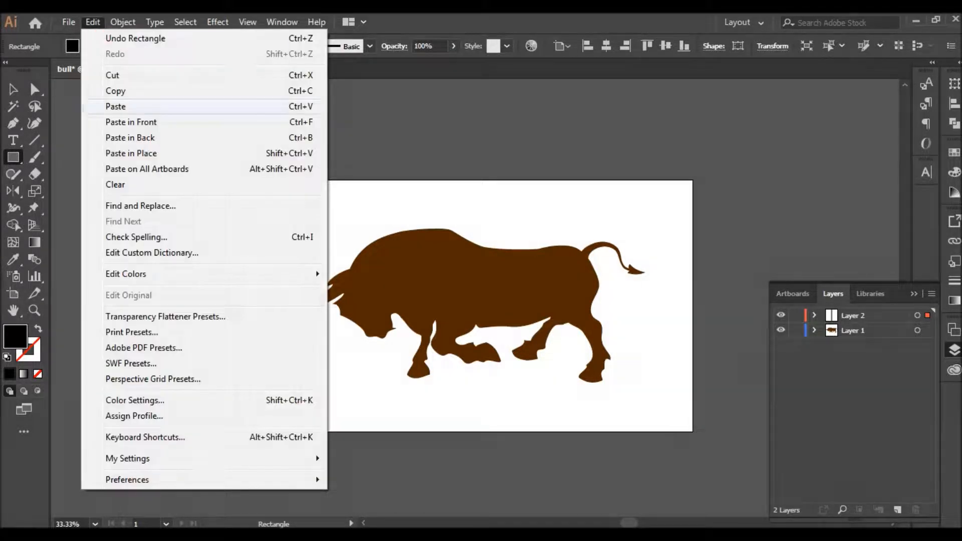
left_click(130, 122)
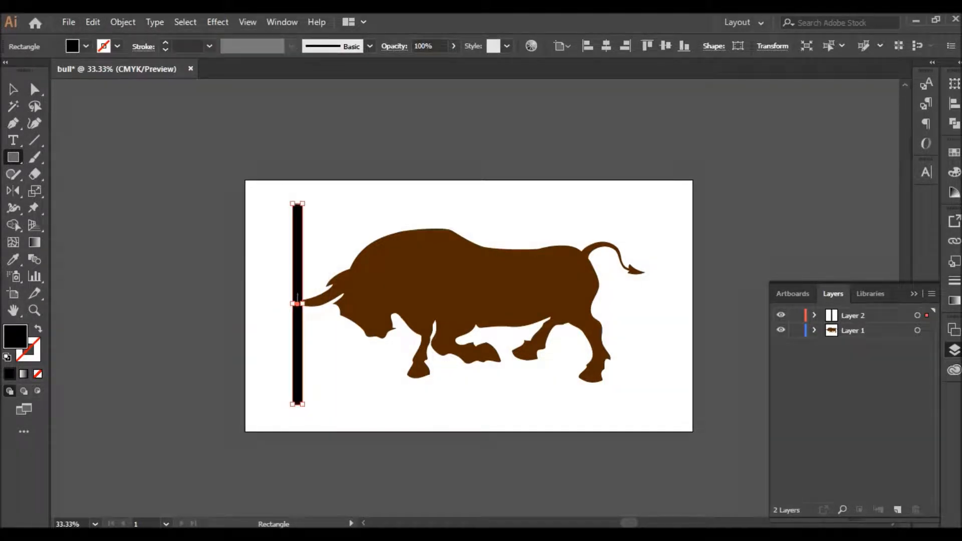
left_click_drag(297, 303, 640, 303)
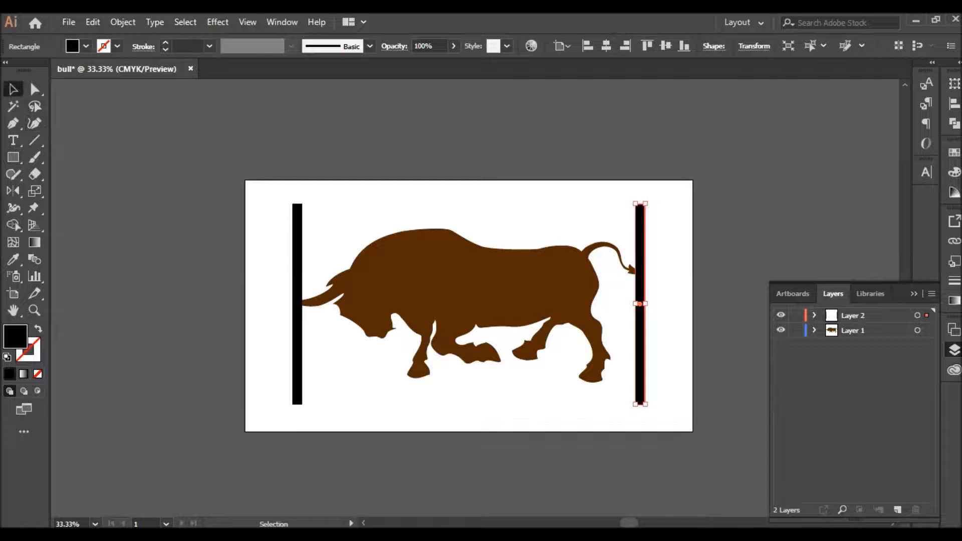
key("ctrl+shift+a")
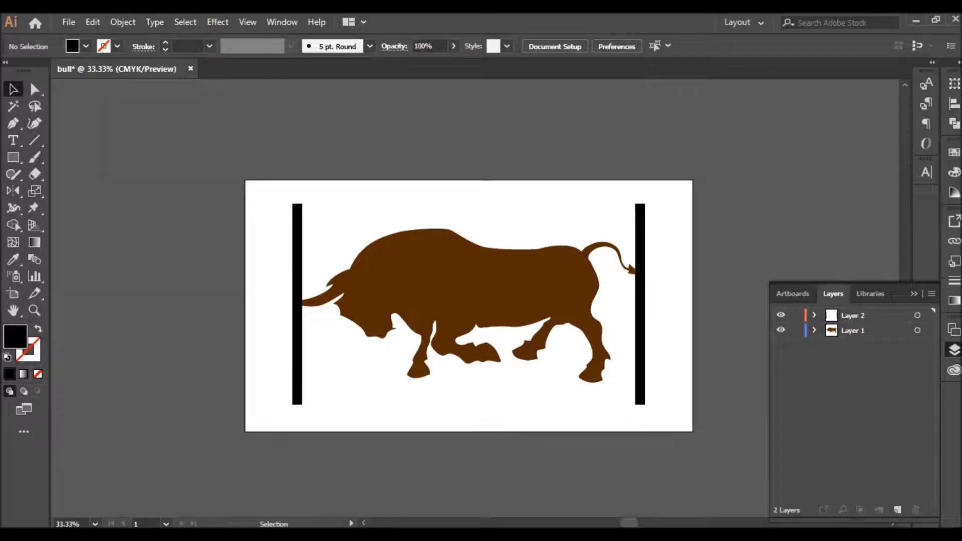
Step: Select both black bars and make a blend between them across the bull
left_click(302, 228)
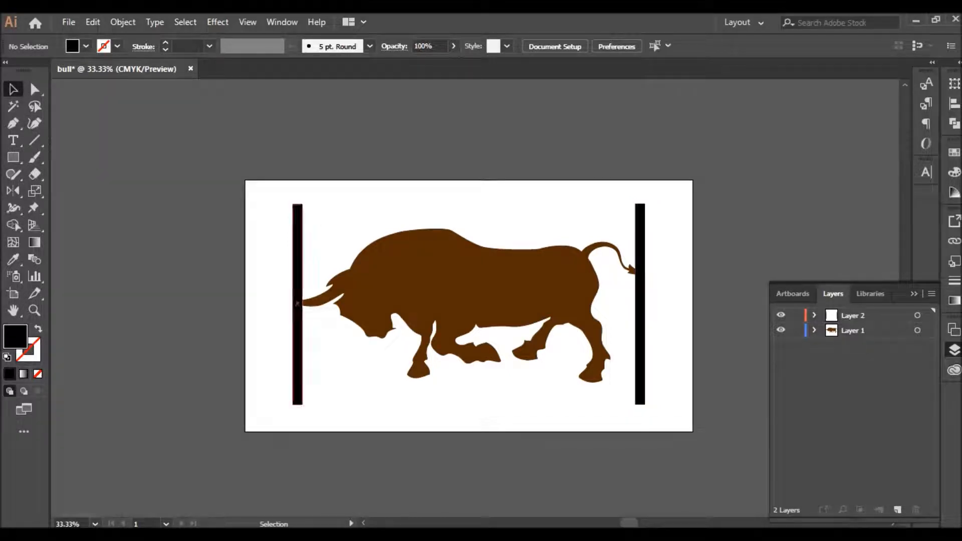
left_click(640, 300, "shift")
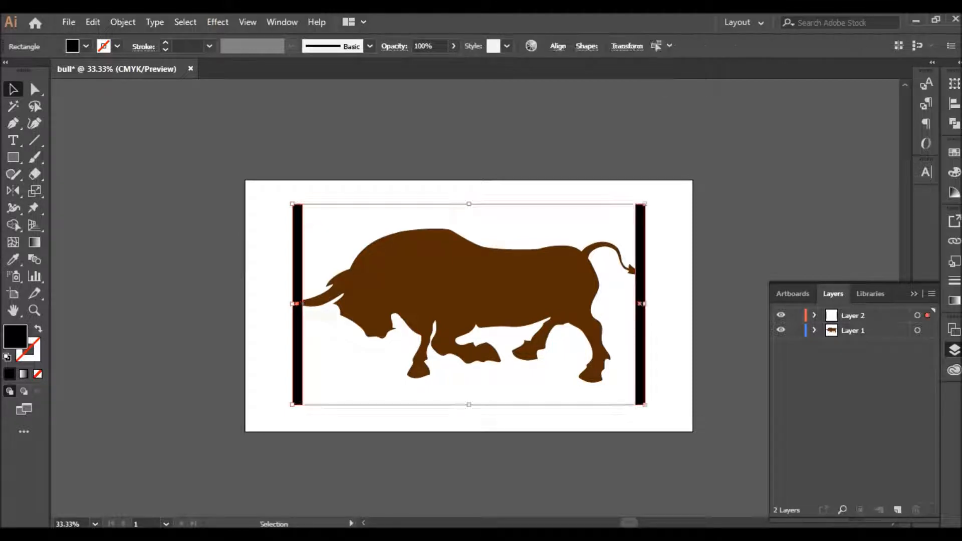
left_click(34, 259)
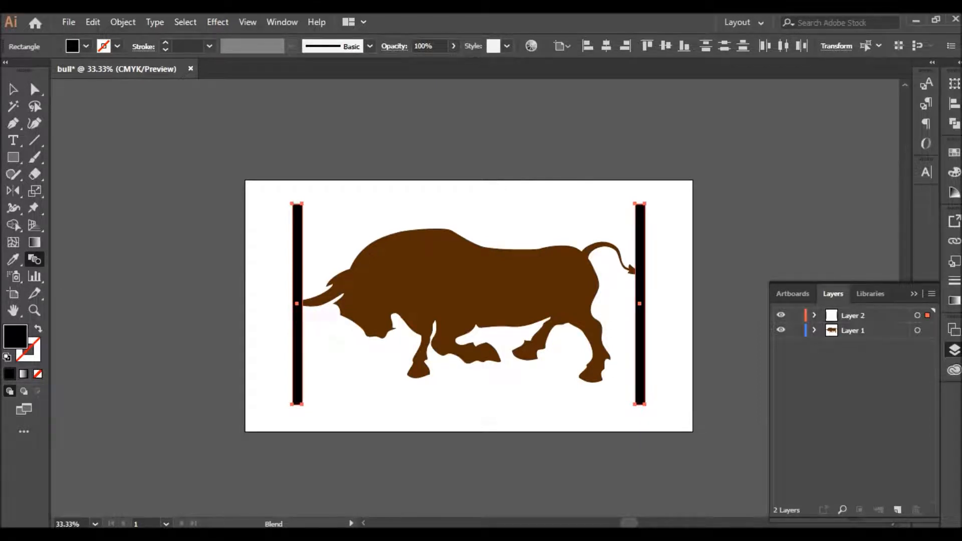
key("ctrl+alt+b")
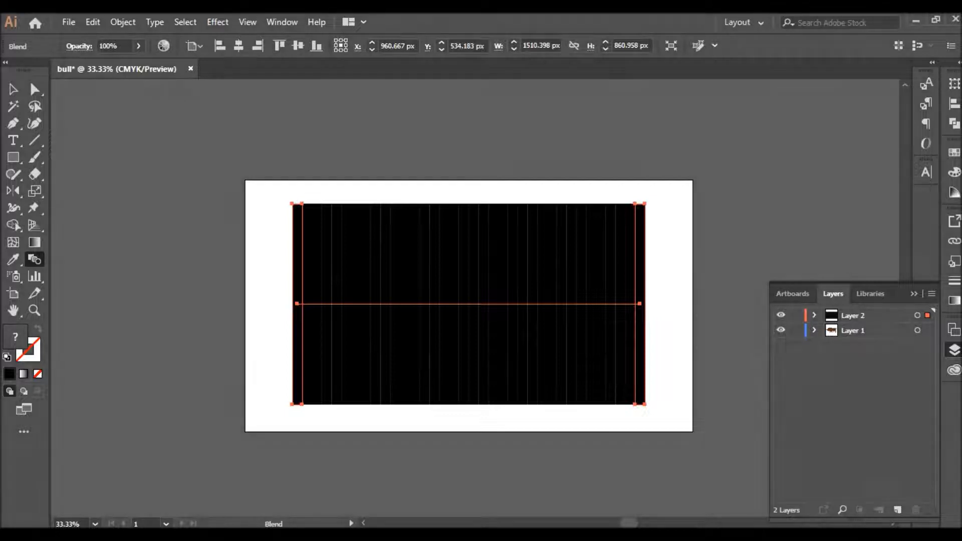
Step: Change the blend's spacing to Specified Steps with Preview turned on
key("Return")
left_click_drag(501, 187, 716, 134)
key("alt+Down")
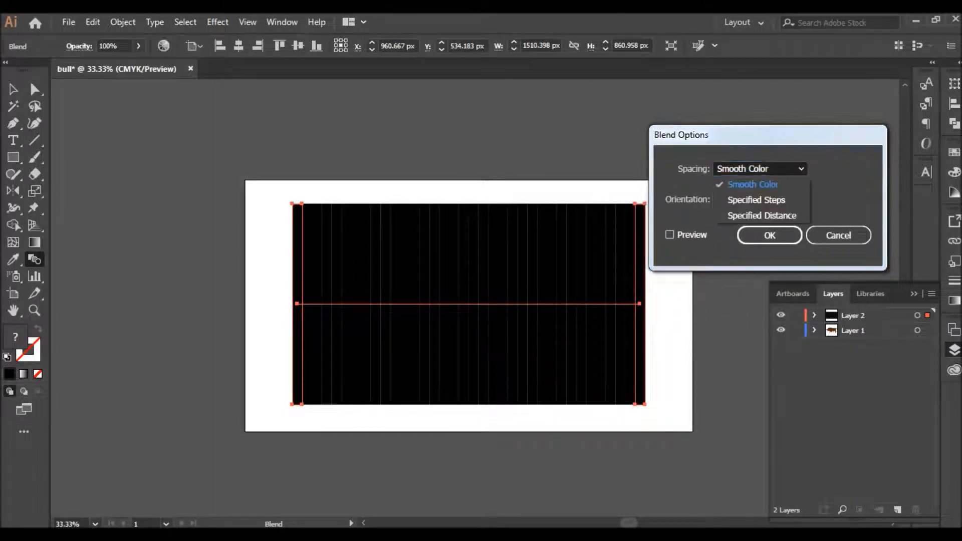
key("Down")
key("Return")
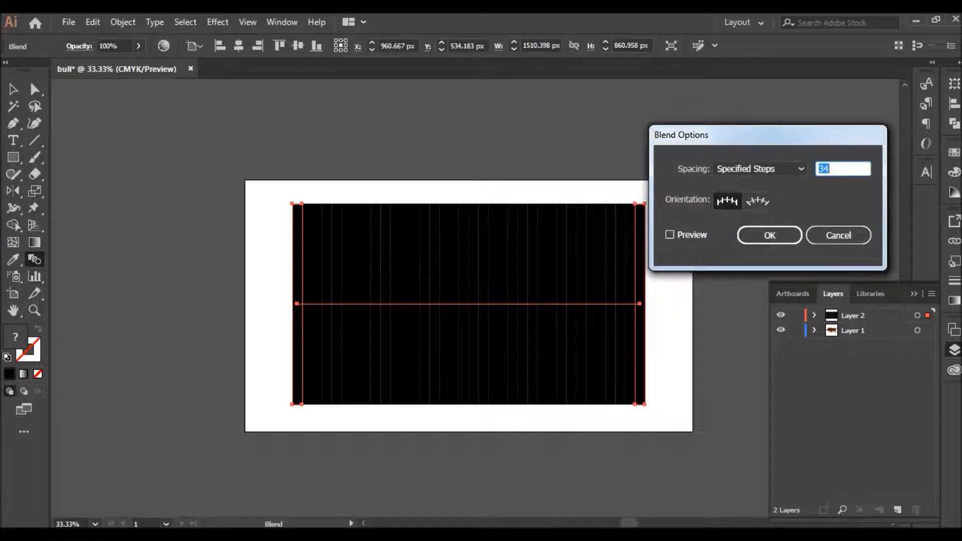
left_click(669, 235)
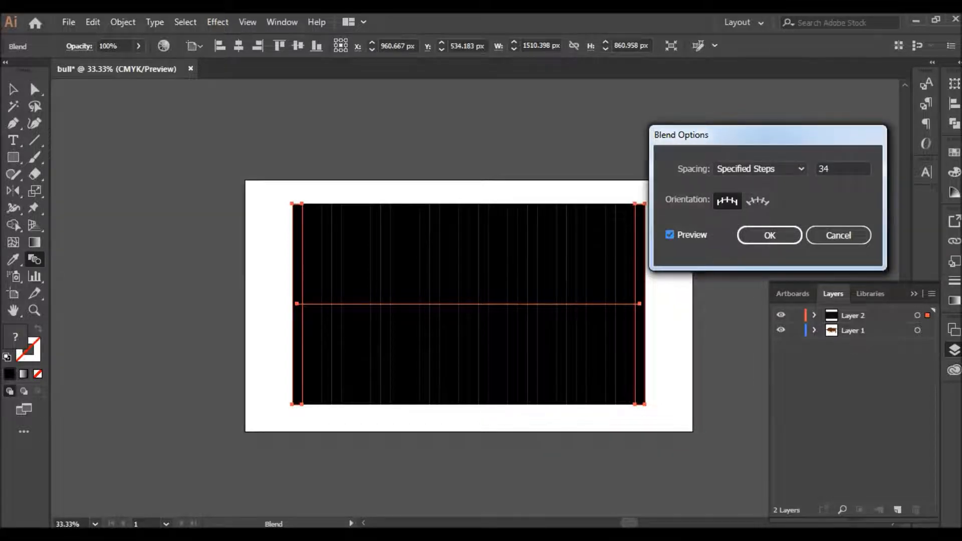
Step: Set the blend to 23 specified steps, apply the options and deselect the stripes
left_click(841, 169)
key("Up")
key("Down")
key("Down")
key("Down")
key("Down")
key("Down")
key("Down")
key("Down")
key("Down")
key("Down")
key("Down")
key("Down")
key("Down")
key("Down")
key("Down")
key("Down")
key("Down")
key("Up")
key("Up")
key("Up")
key("Up")
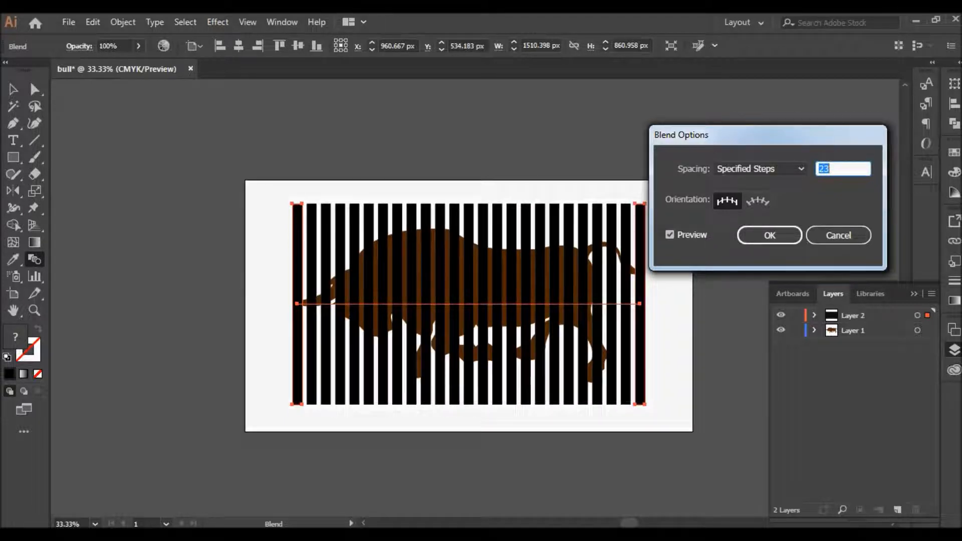
key("Up")
key("Down")
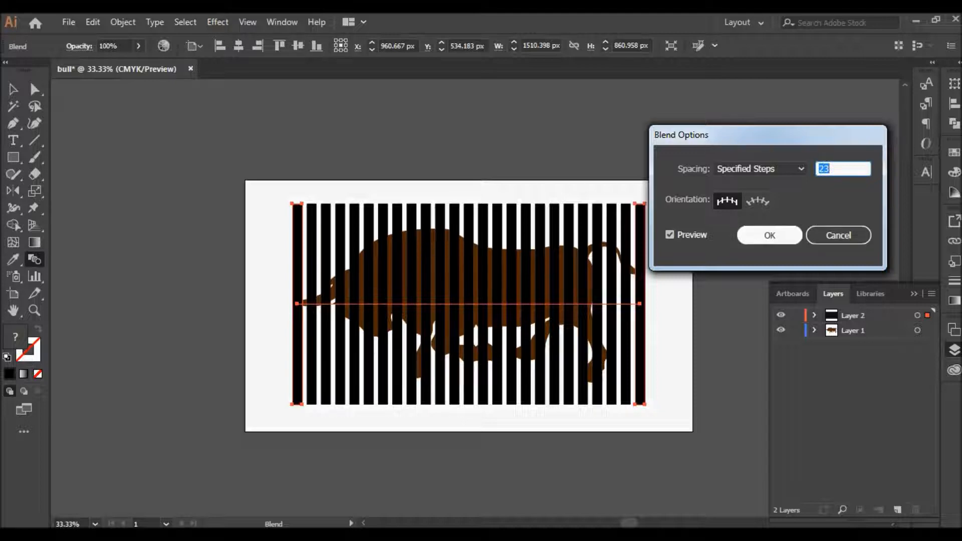
key("Return")
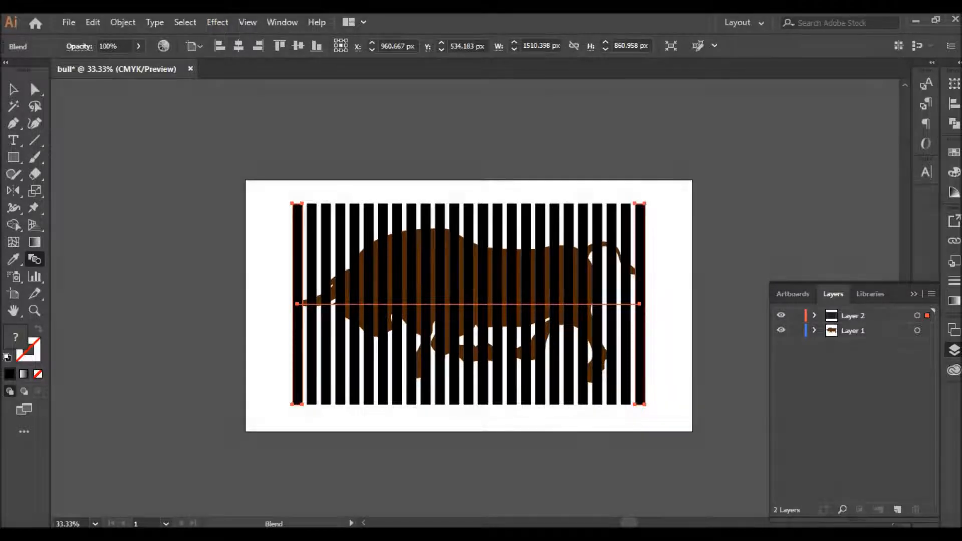
key("v")
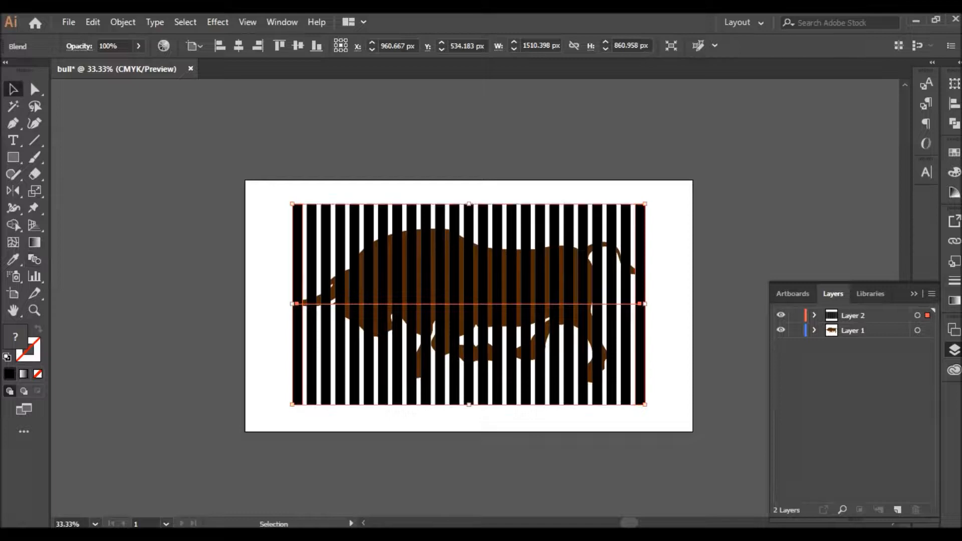
key("ctrl+shift+a")
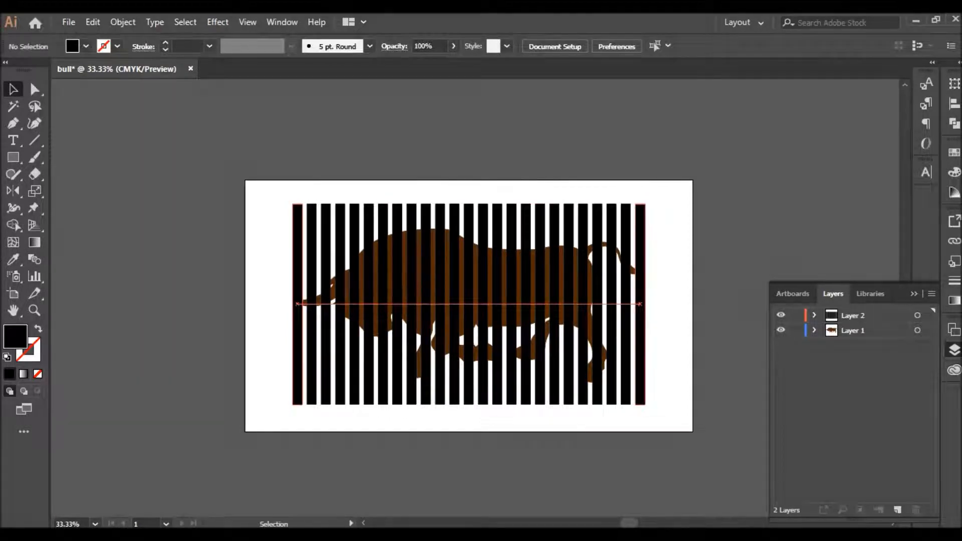
key("ctrl+z")
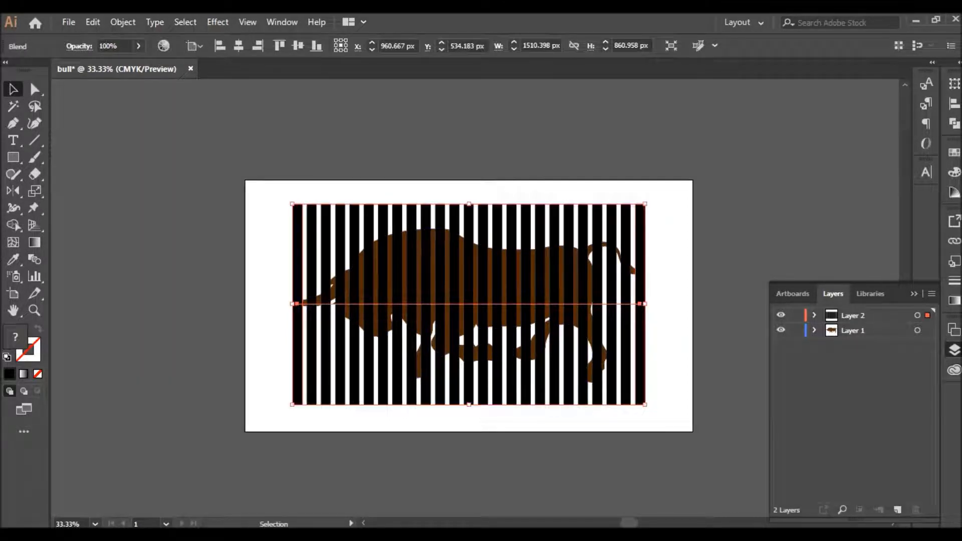
key("ctrl+shift+a")
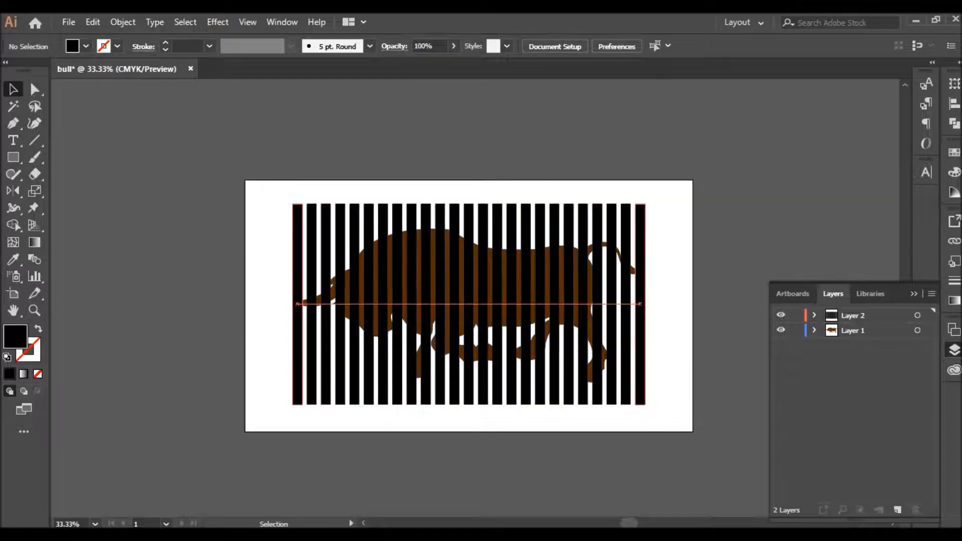
Step: Select the bull together with the blended stripes and expand them into editable paths
left_click(451, 280)
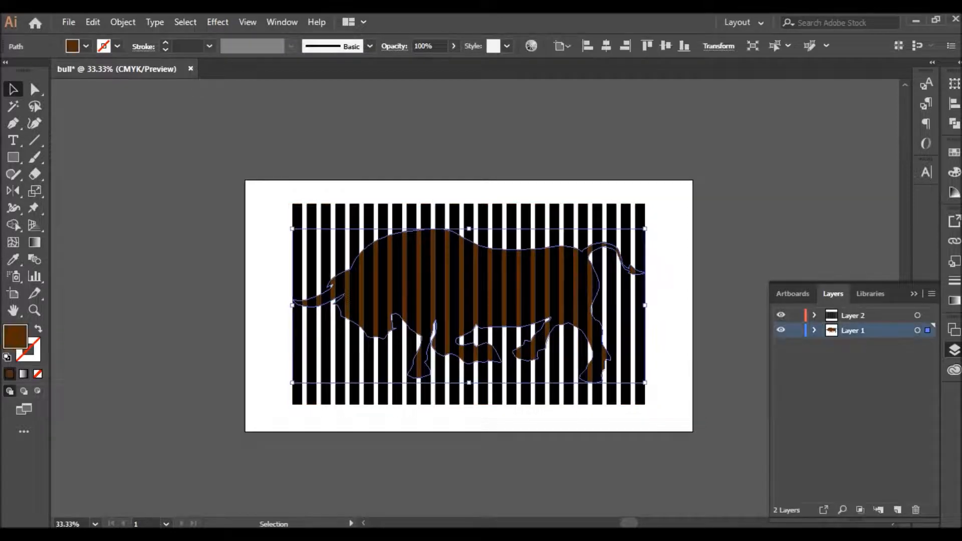
left_click(302, 345, "shift")
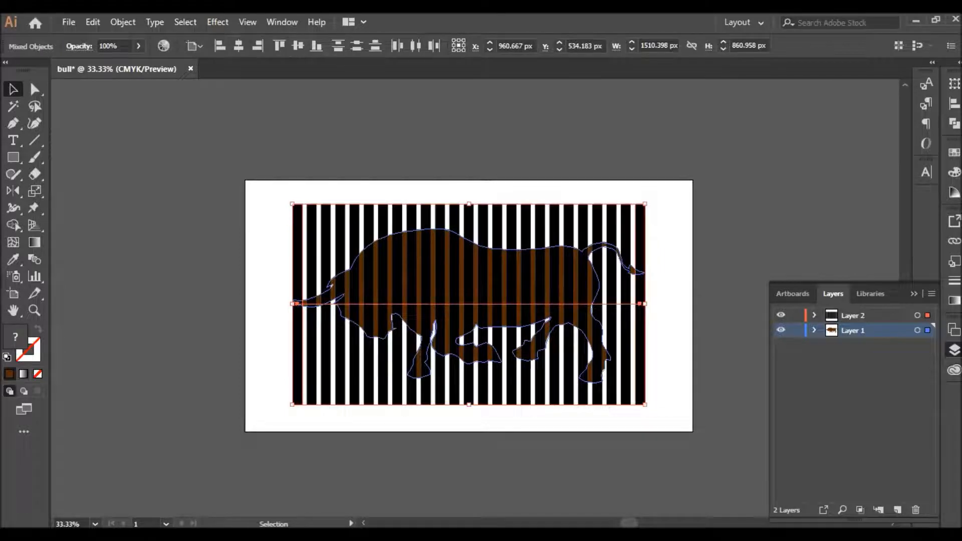
left_click(123, 22)
left_click(183, 170)
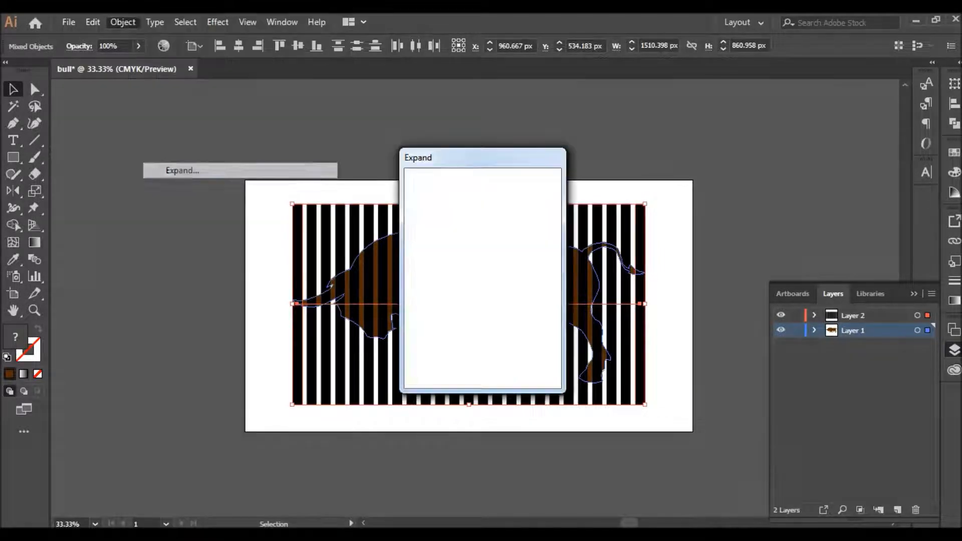
left_click(459, 357)
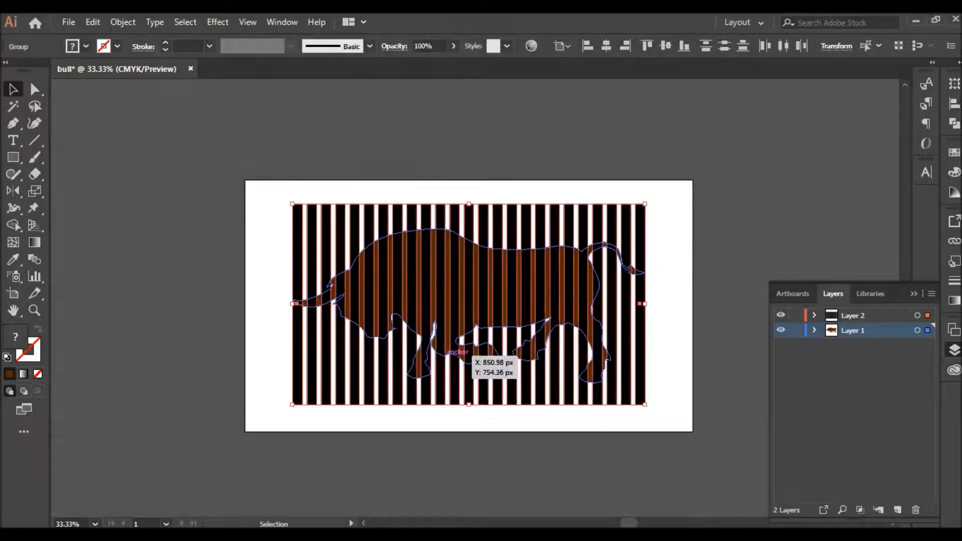
Step: Use the Shape Builder with fill set to None to clear the stripe parts above the bull's back and tail
key("ctrl+equal")
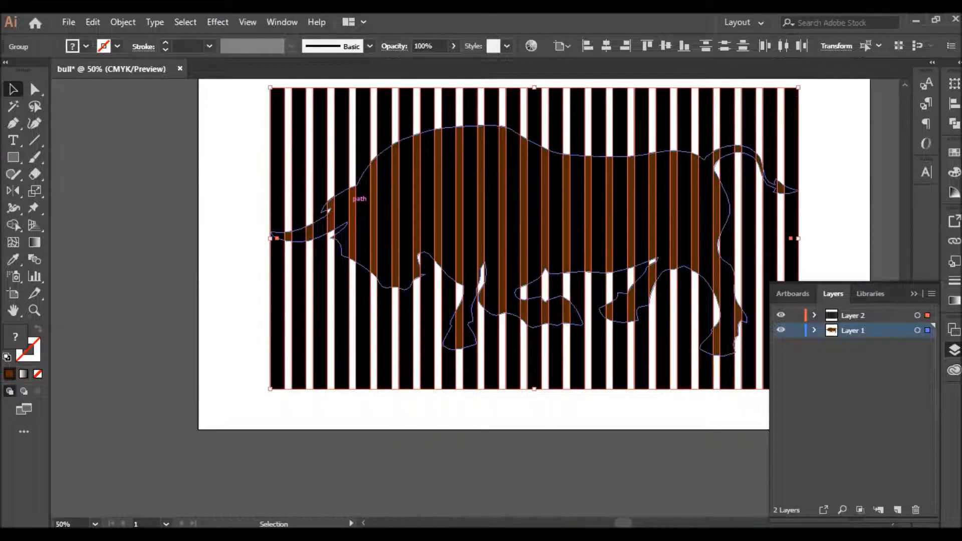
key("a")
scroll(465, 238, "right", 1)
key("v")
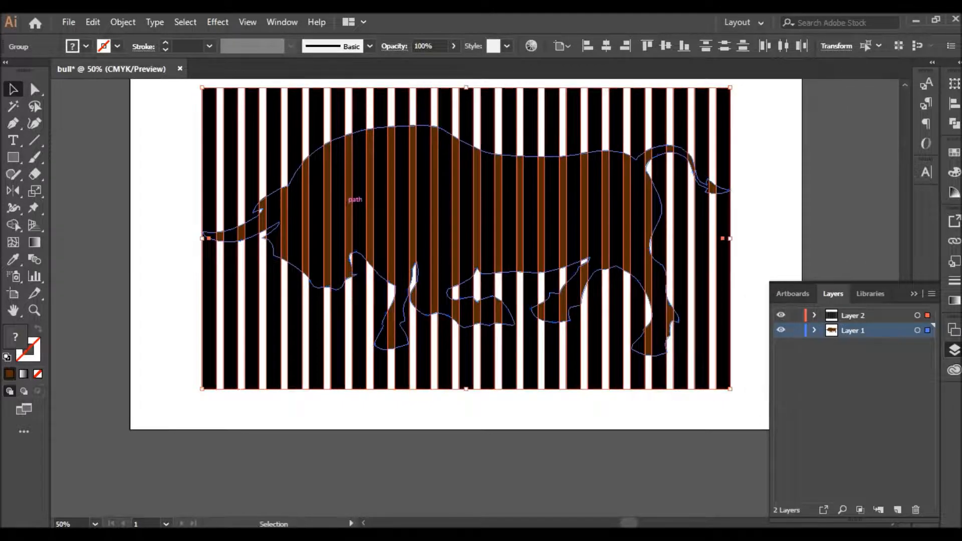
key("o")
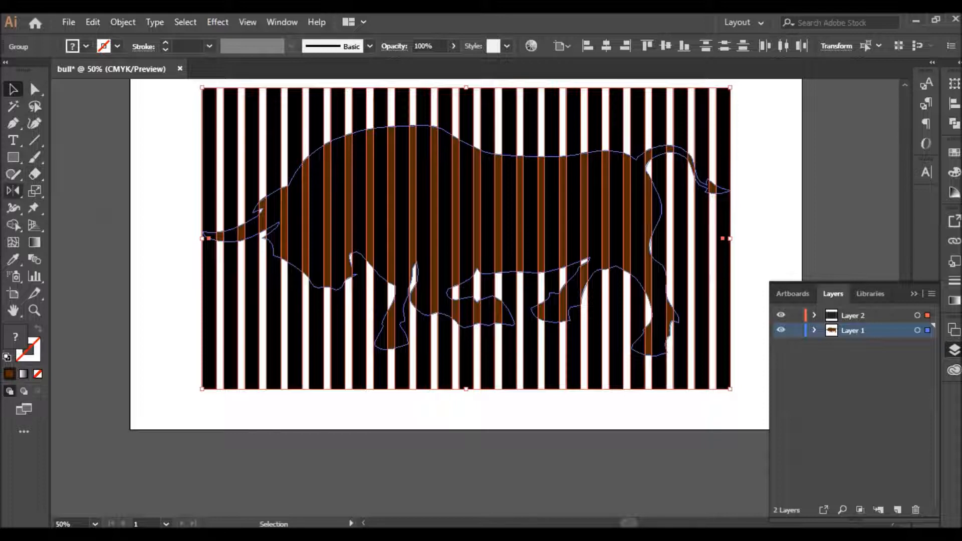
left_click(14, 226)
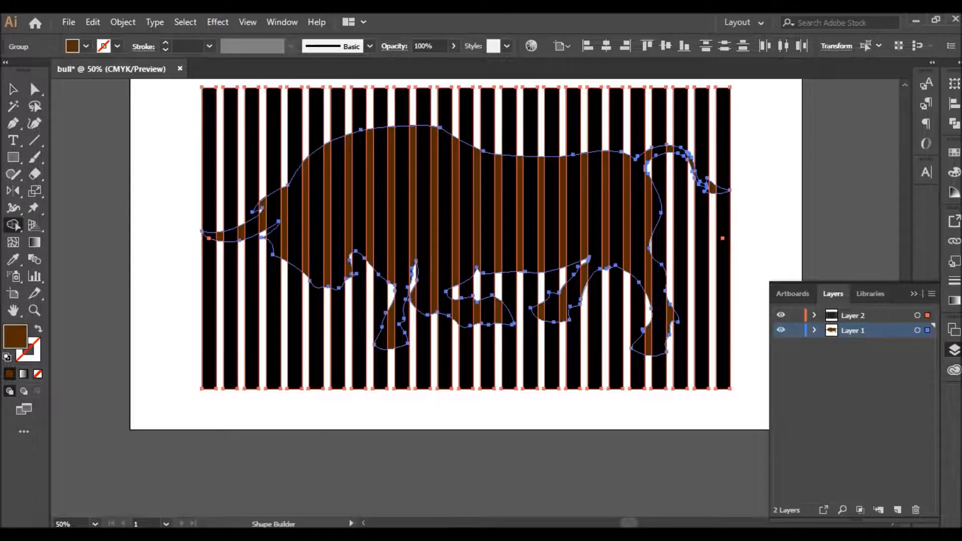
left_click(86, 46)
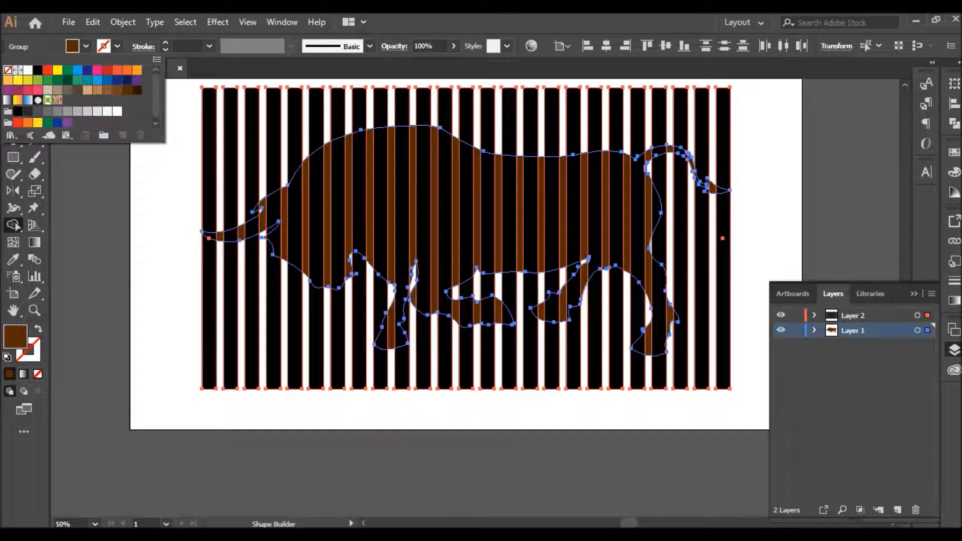
left_click(8, 70)
key("Escape")
mouse_move(184, 138)
left_mouse_down()
mouse_move(452, 103)
mouse_move(726, 114)
left_mouse_up()
Step: Clear the stripe parts below the bull, between its legs and behind it with the Shape Builder, deselect everything and hide Layer 1
mouse_move(176, 314)
left_mouse_down()
mouse_move(353, 321)
mouse_move(387, 313)
left_mouse_up()
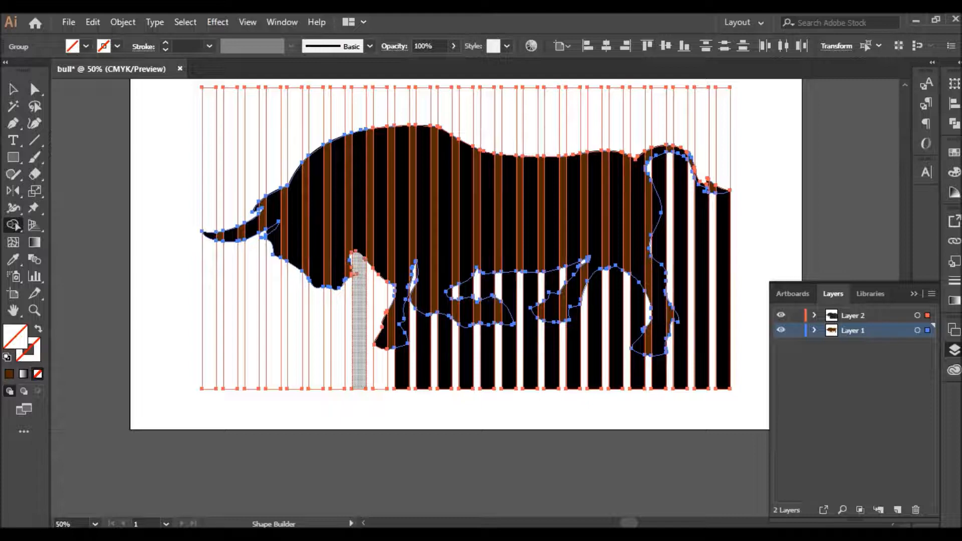
left_click_drag(385, 371, 717, 372)
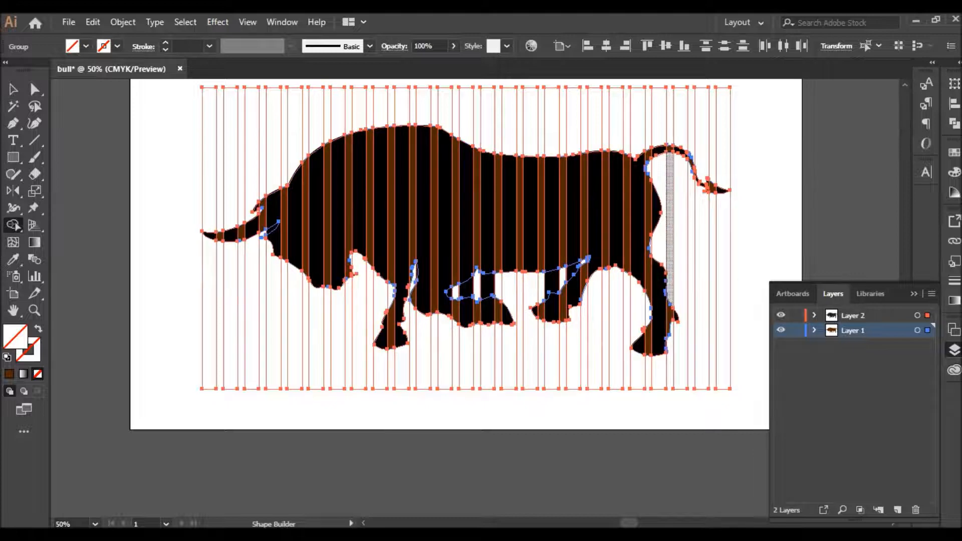
mouse_move(573, 270)
left_mouse_down()
mouse_move(551, 280)
mouse_move(451, 292)
left_mouse_up()
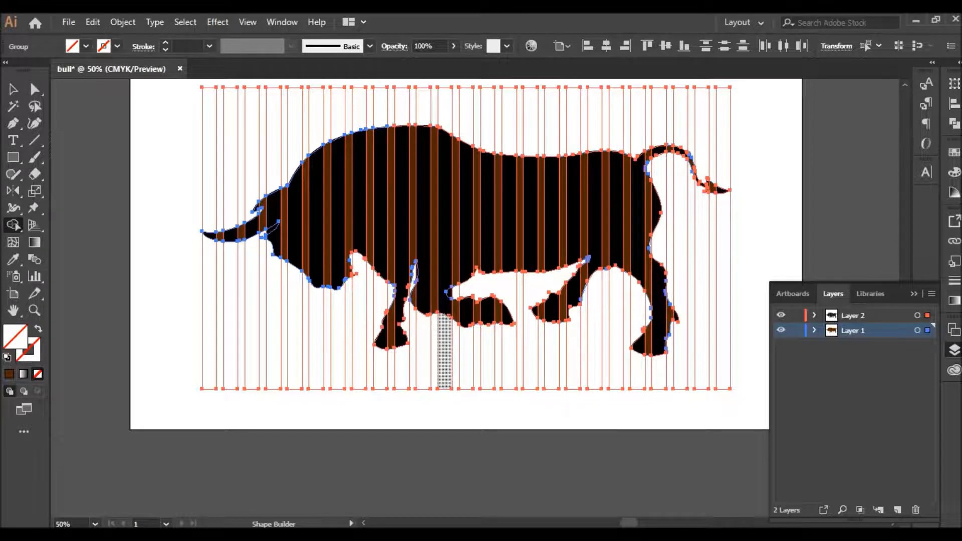
key("v")
key("ctrl+shift+a")
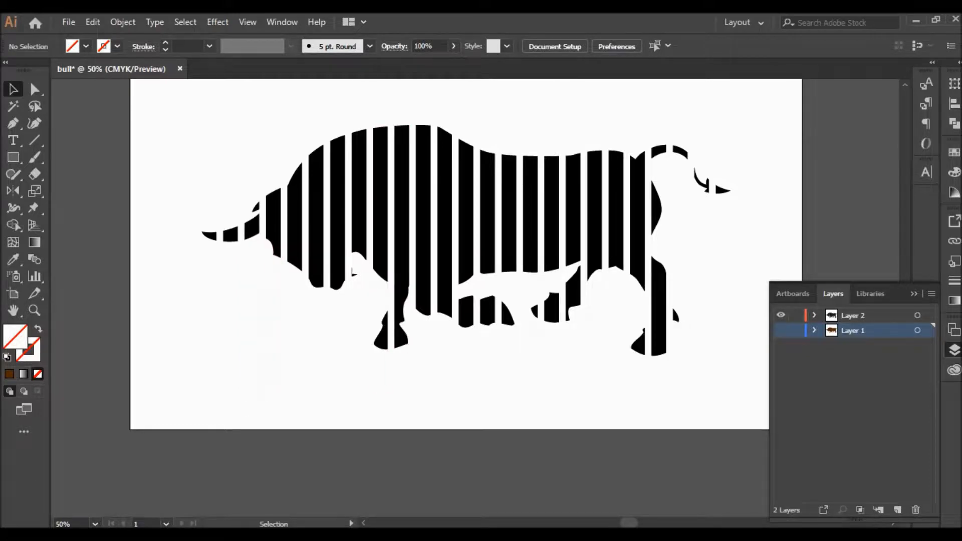
Step: Ungroup the expanded bull and stripe artwork into separate paths
left_click(352, 273)
left_click(352, 273)
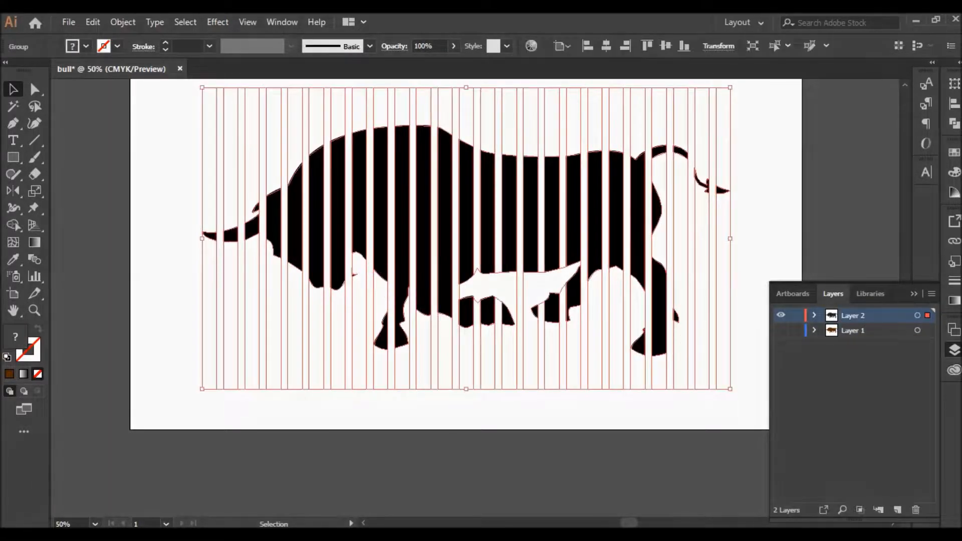
right_click(322, 240)
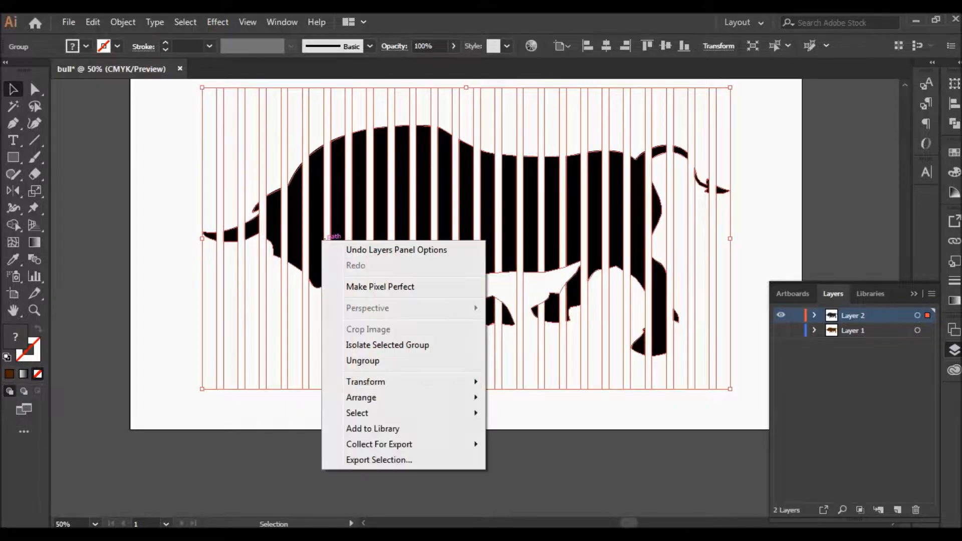
left_click(362, 360)
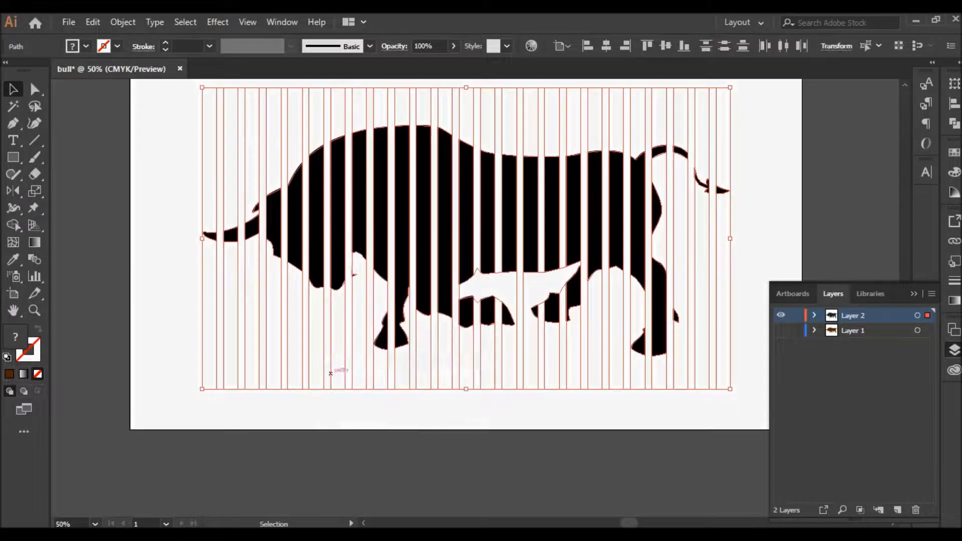
Step: Delete the unfilled stripe outline between the bull's head and front leg
left_click(352, 271)
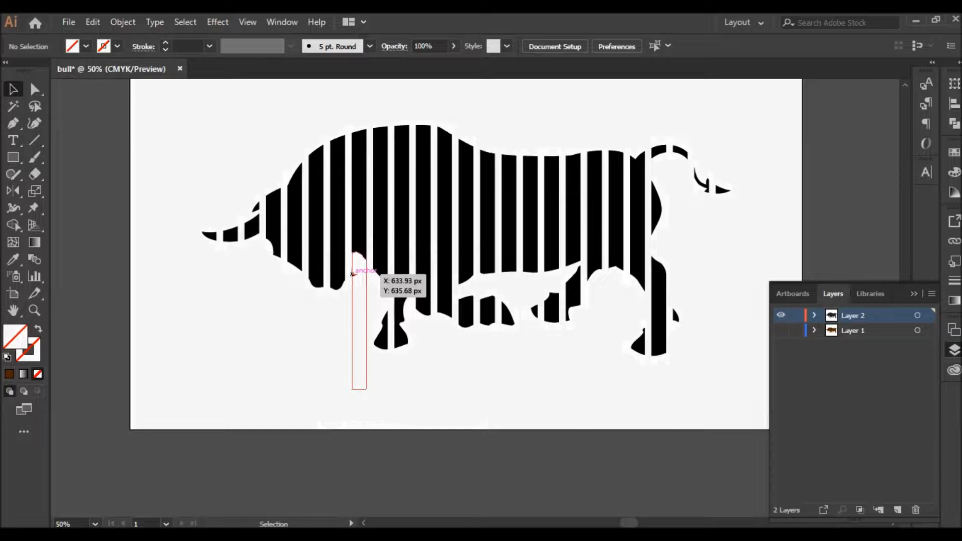
left_click(352, 274)
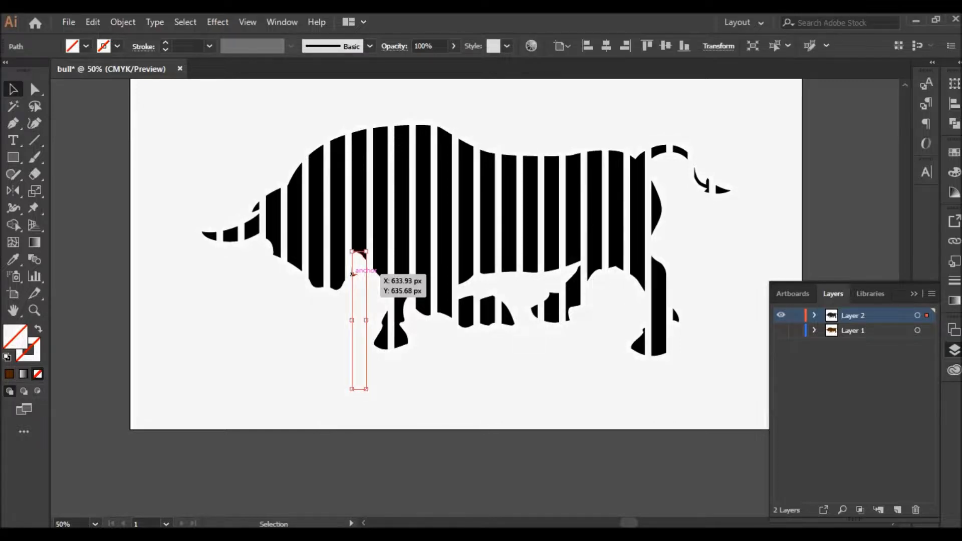
key("Delete")
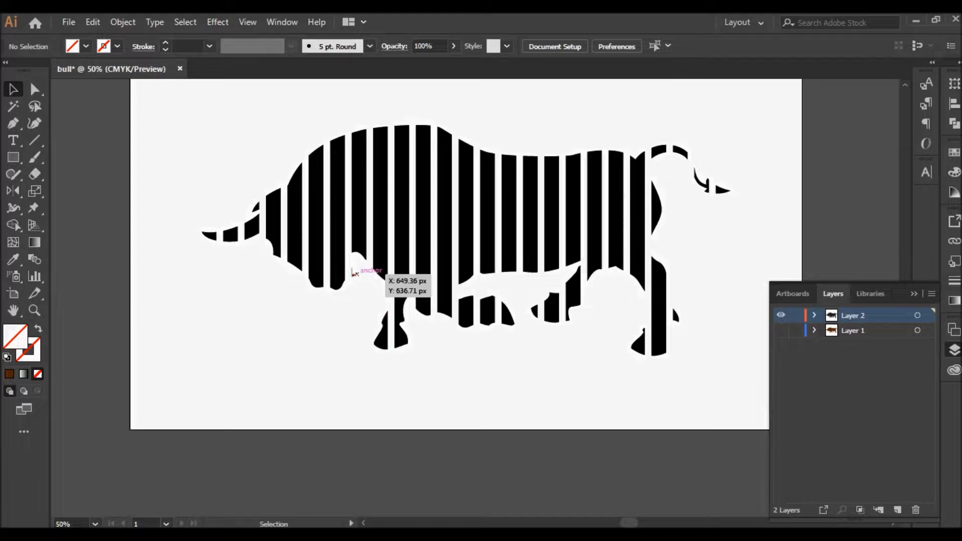
Step: Delete the two small black fragments left between the bull's head and front leg
left_click(355, 273)
scroll(354, 273, "up", 2)
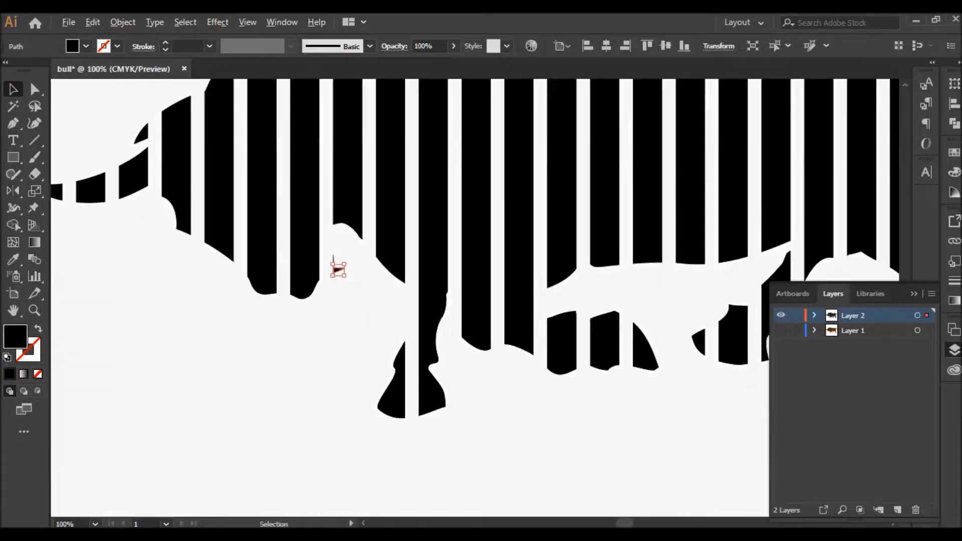
key("Delete")
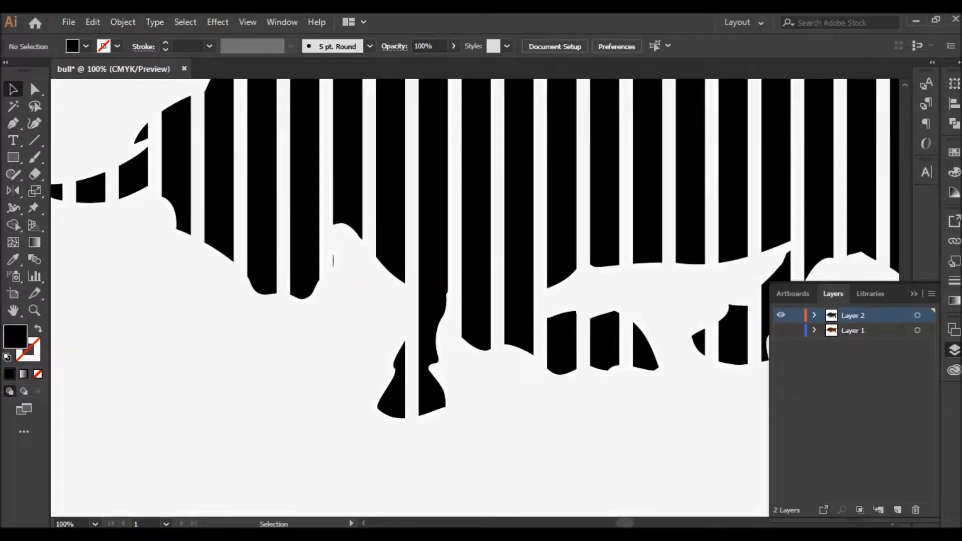
left_click_drag(330, 244, 344, 269)
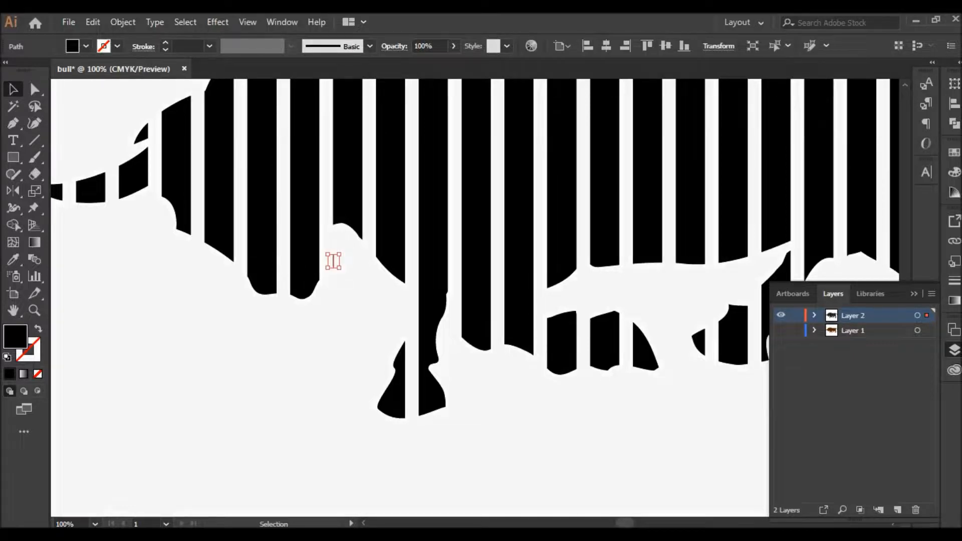
key("Delete")
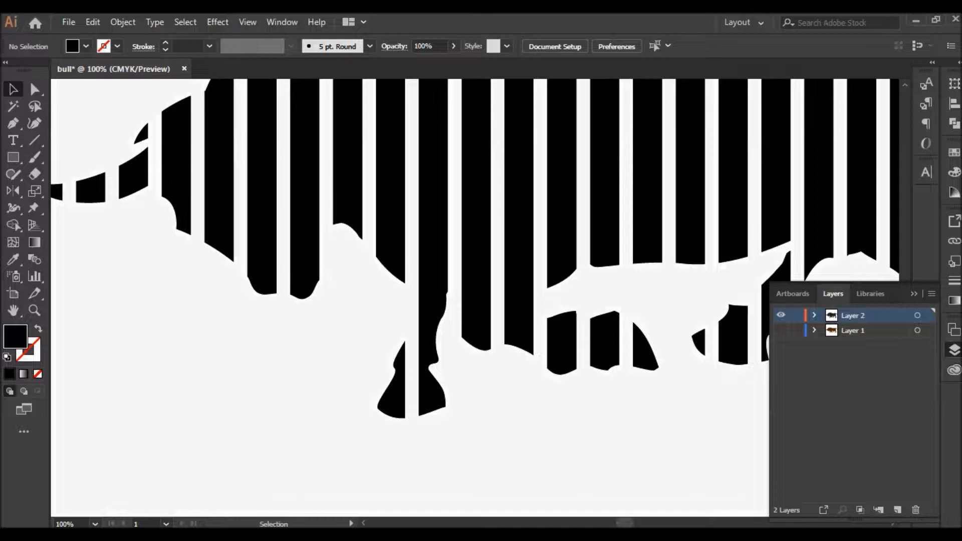
key("ctrl+minus")
key("ctrl+minus")
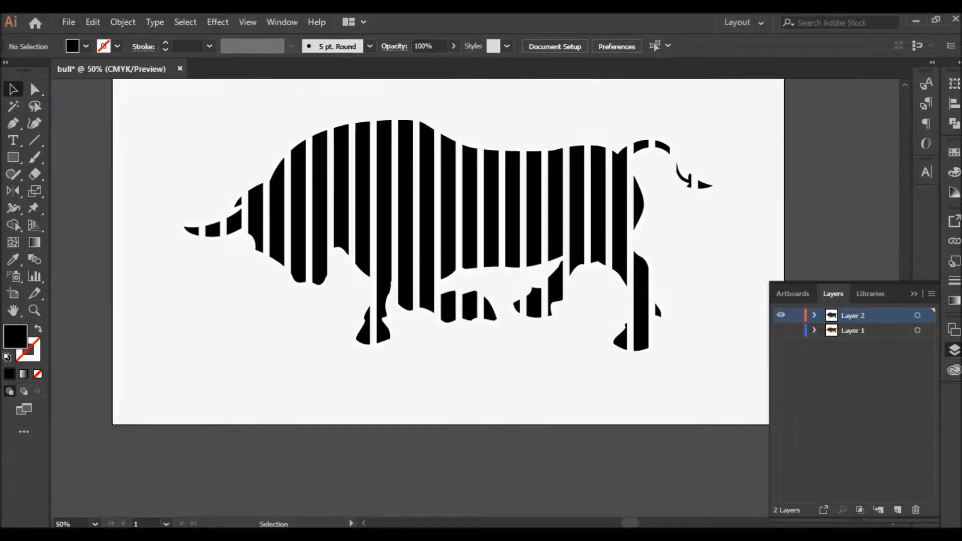
key("ctrl+minus")
scroll(357, 258, "up", 2)
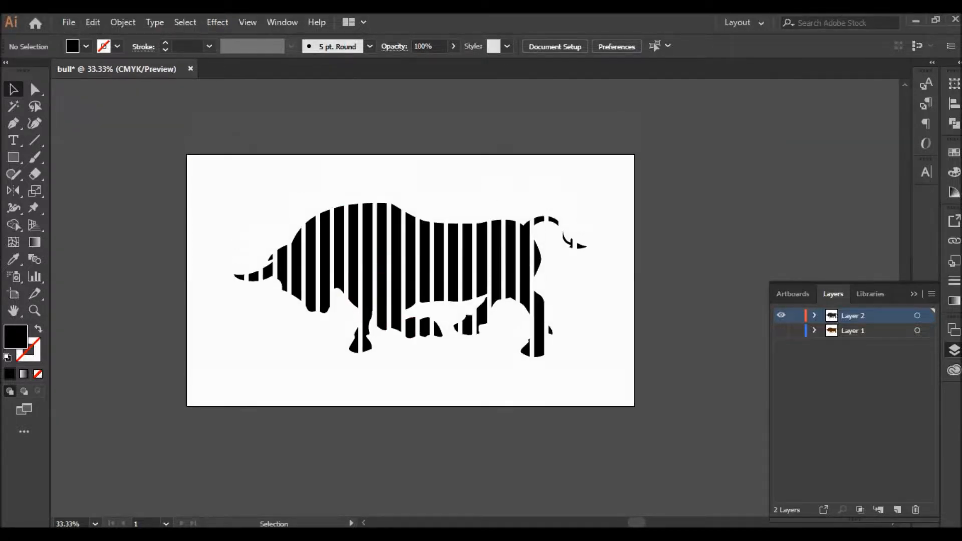
Step: Try to group all the bull and stripe paths, and clear the selection
left_click(353, 255)
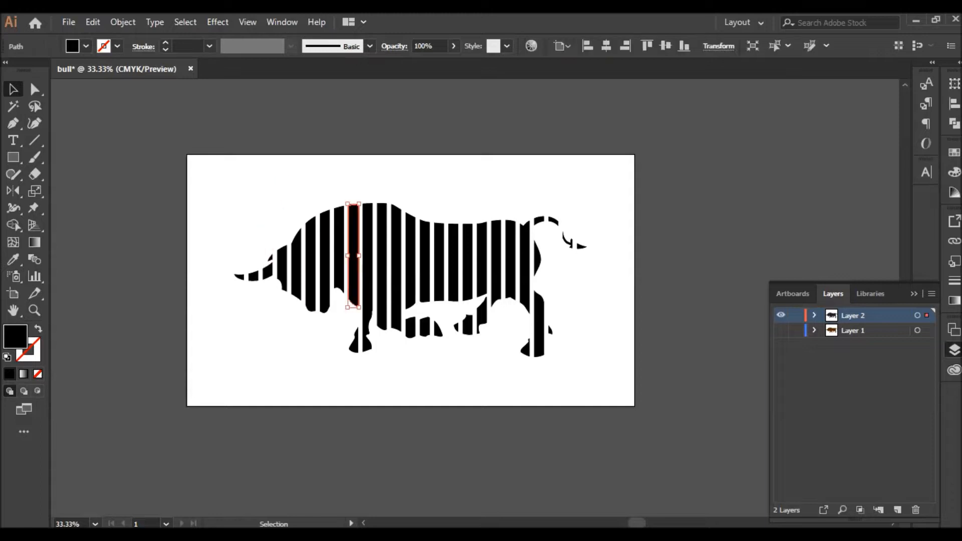
left_click_drag(419, 386, 586, 364)
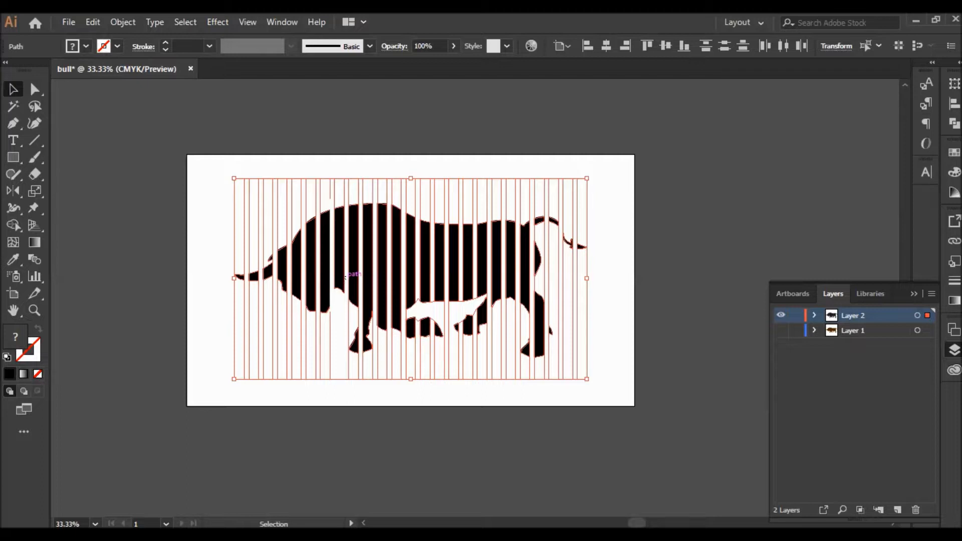
right_click(354, 246)
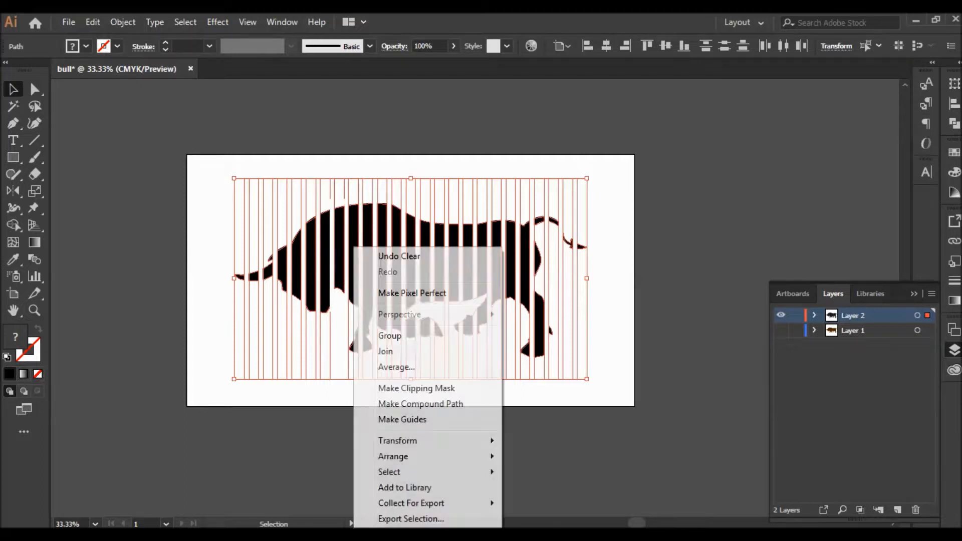
left_click(390, 336)
left_click(213, 245)
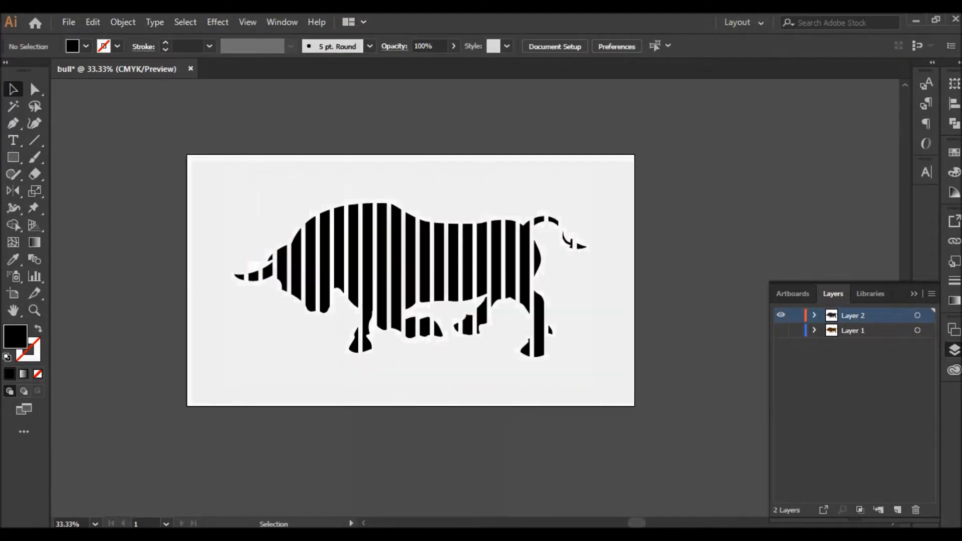
Step: Delete the unfilled stripe outlines above the bull's shoulder hump
left_click(335, 203)
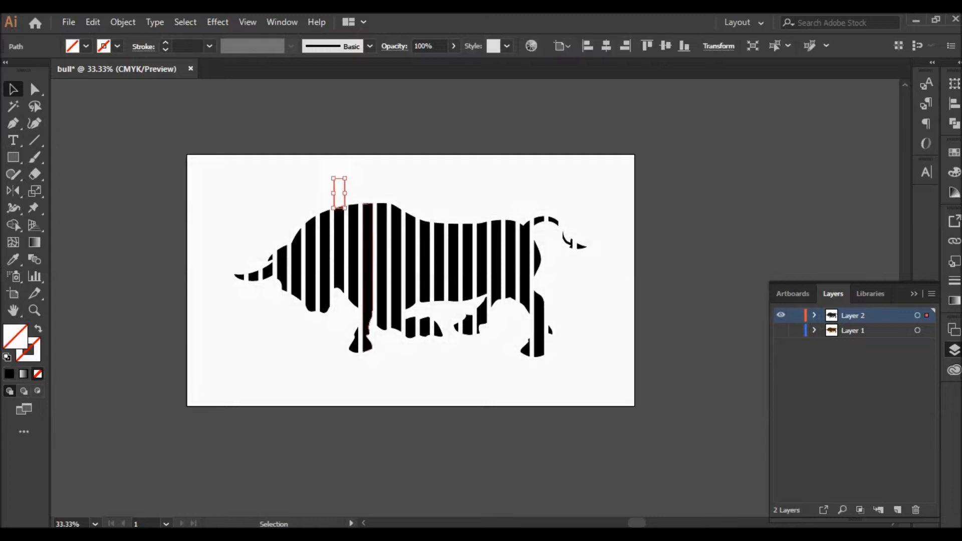
left_click(372, 186)
scroll(331, 230, "up", 4)
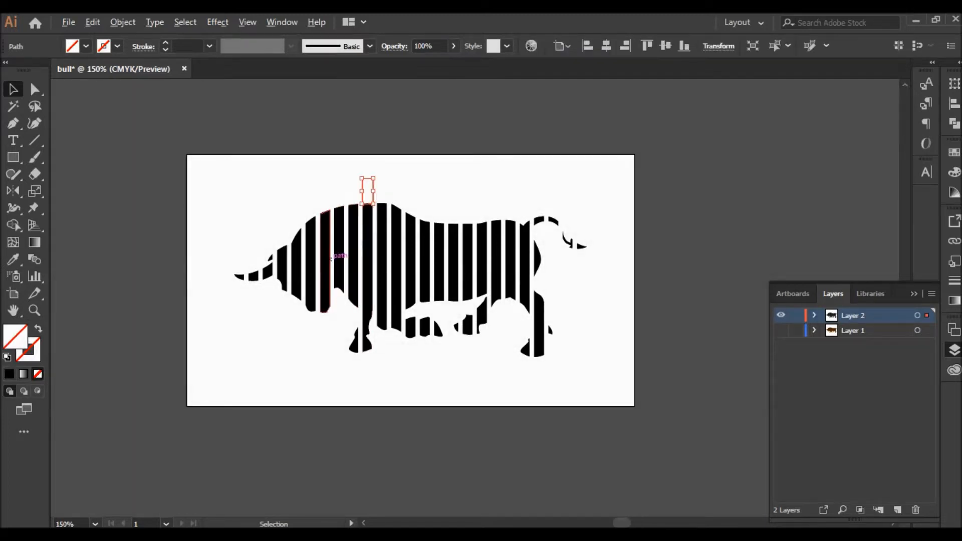
scroll(470, 301, "up", 3)
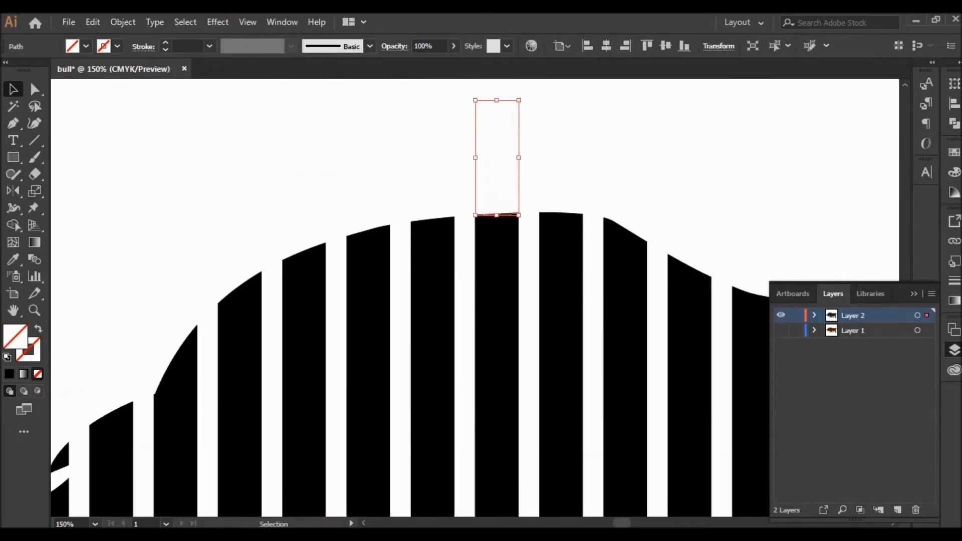
scroll(475, 301, "up", 2)
key("ctrl+shift+a")
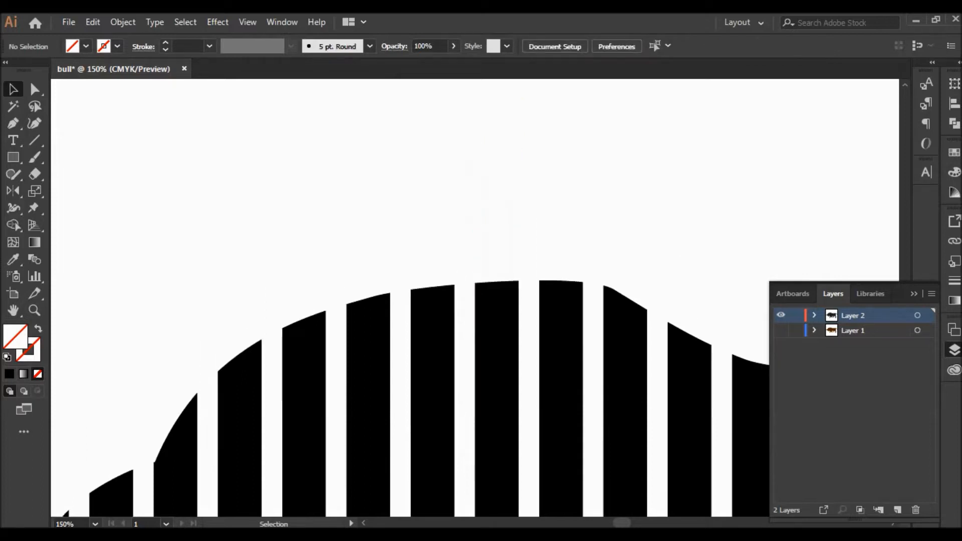
scroll(475, 301, "down", 1)
left_click_drag(272, 144, 596, 240)
key("Delete")
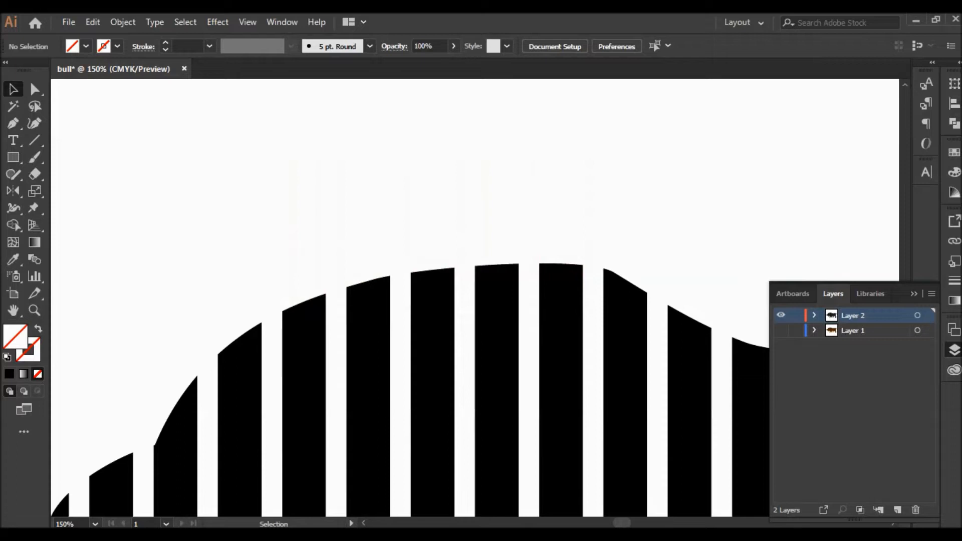
scroll(229, 269, "down", 5)
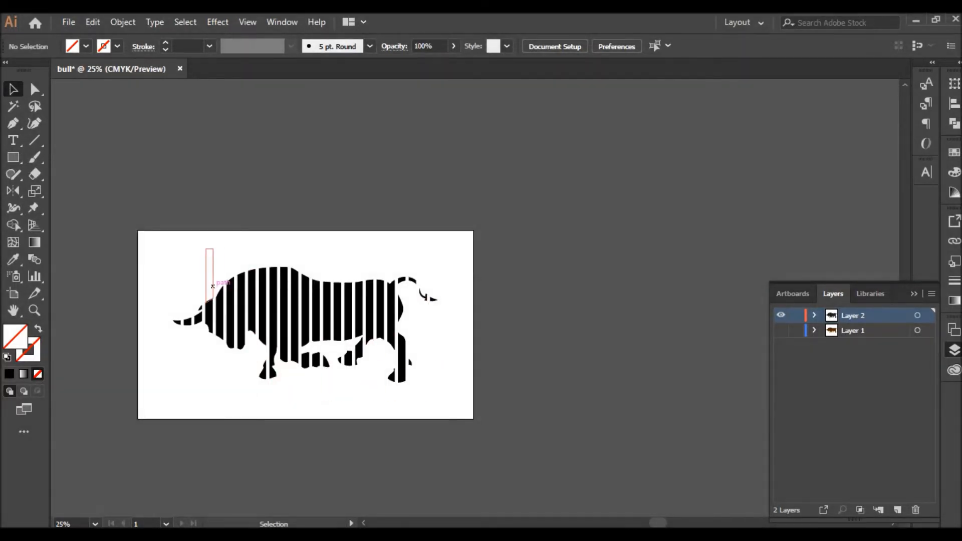
scroll(211, 286, "left", 1)
scroll(212, 286, "up", 2)
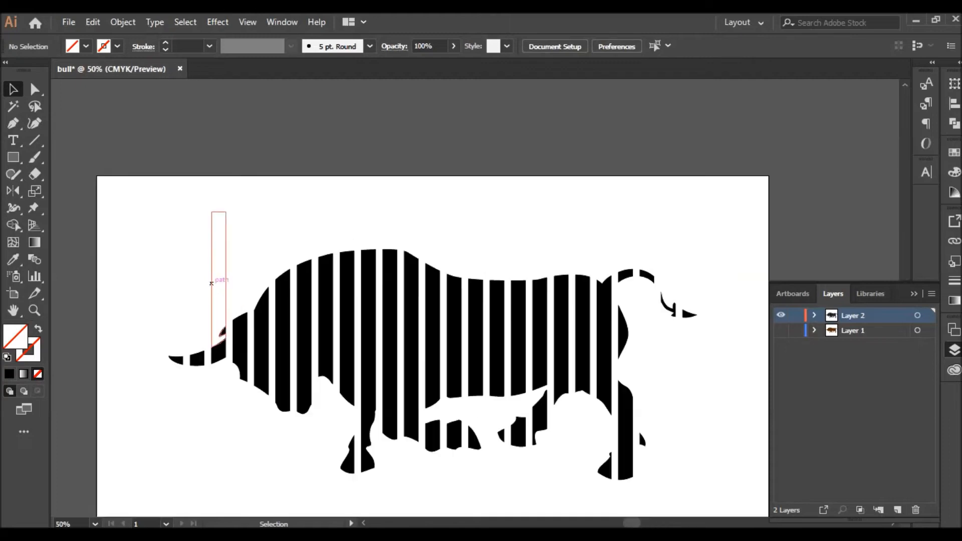
scroll(189, 294, "down", 3)
scroll(190, 294, "down", 1)
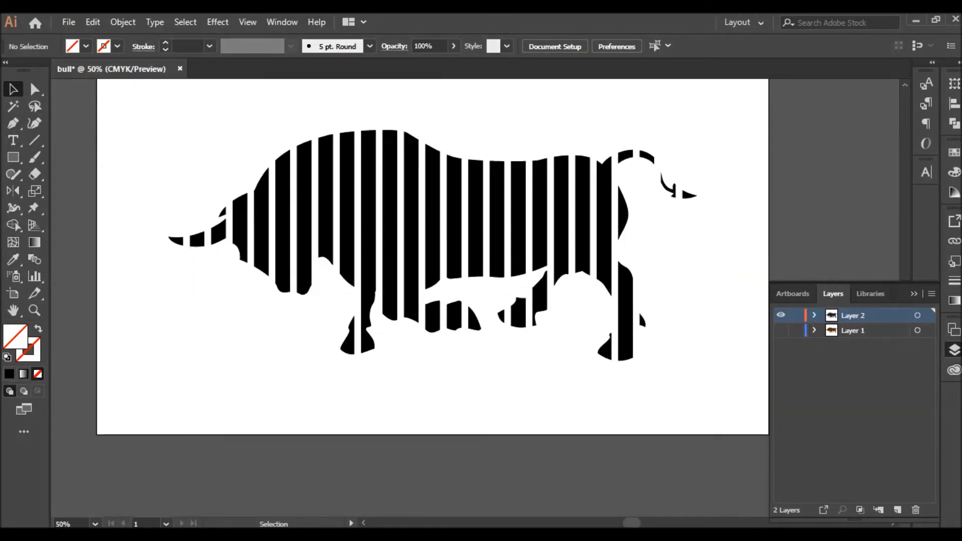
scroll(432, 274, "up", 1)
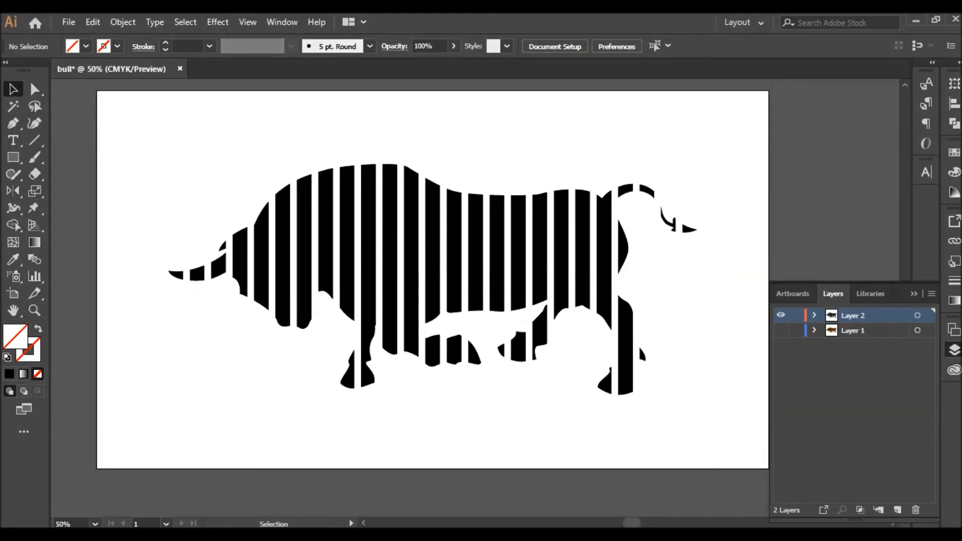